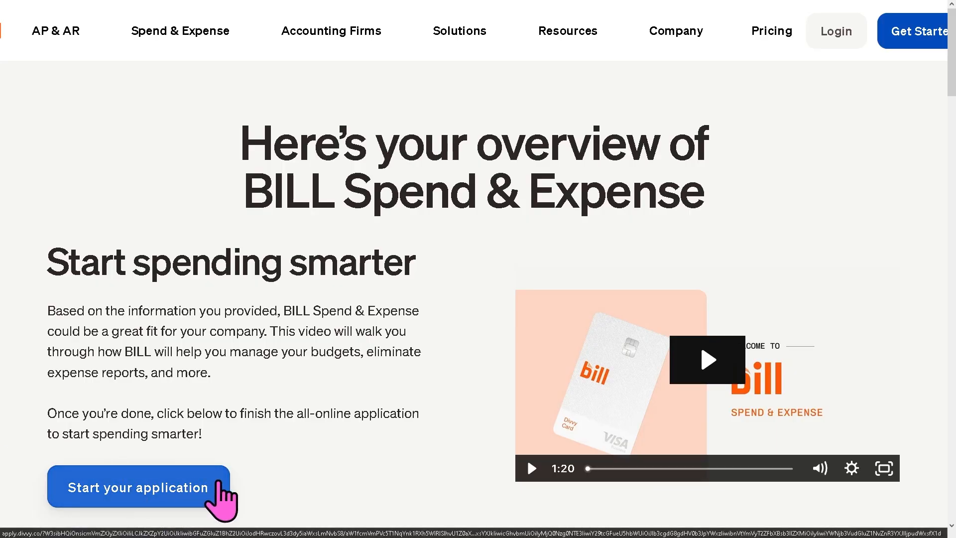
- Start the application, answering less than $500k revenue, less than $25k cash balance and undisclosed credit score, and proceed to the business form
click(218, 481)
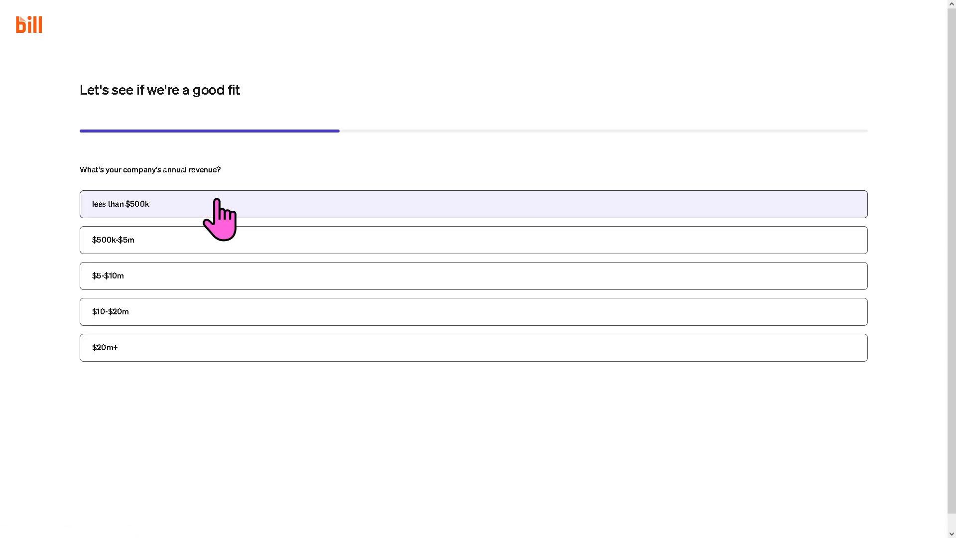
click(218, 204)
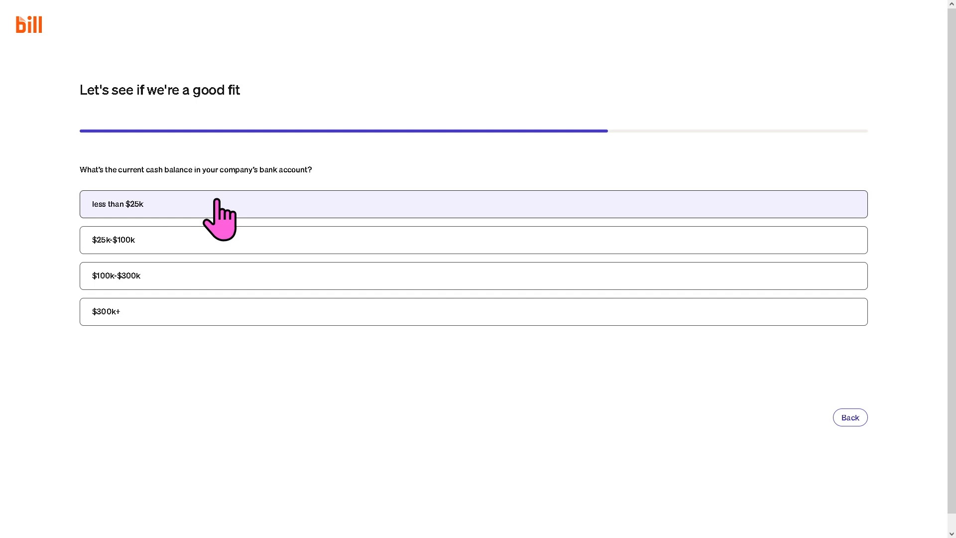
click(218, 204)
click(723, 348)
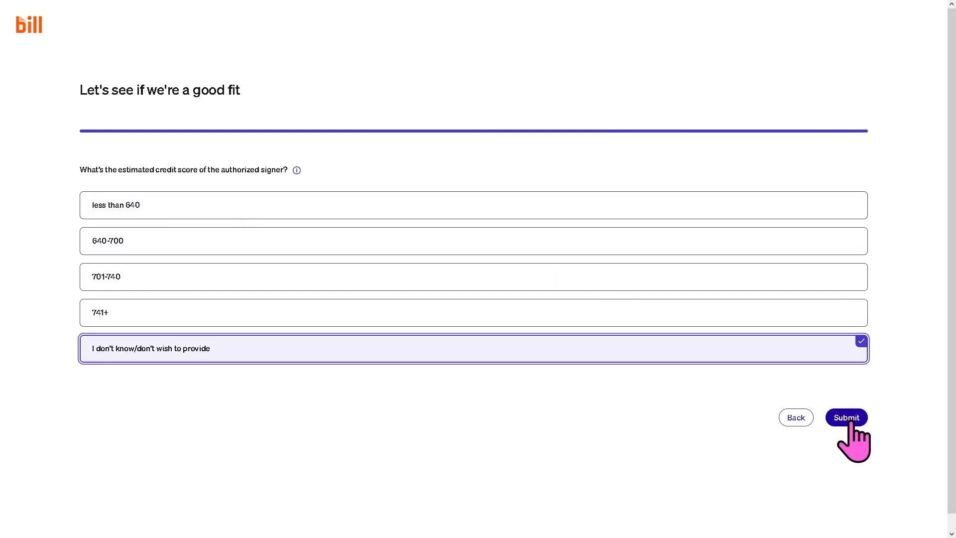
click(852, 424)
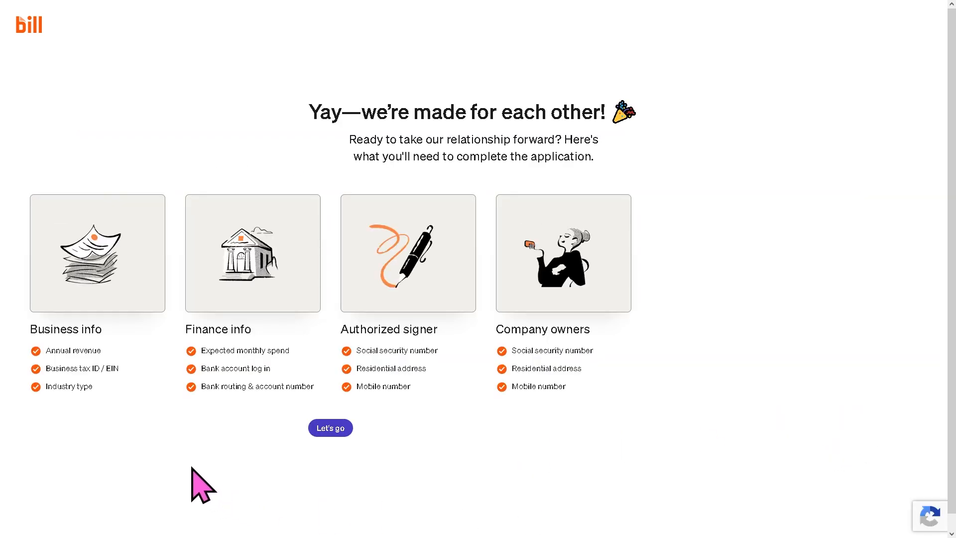
click(333, 432)
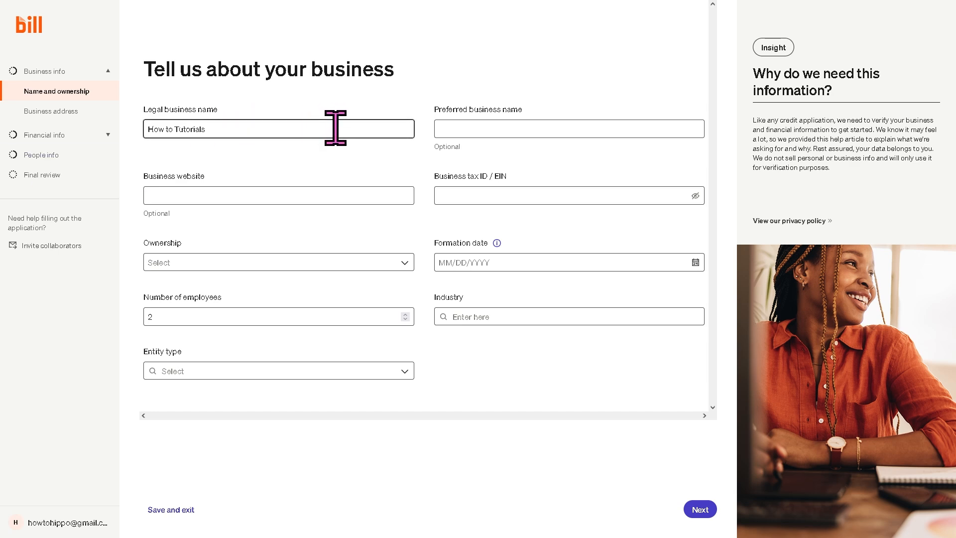
- Enter "How to Use Bill.com Accounts Payable Software" as the preferred business name
click(481, 126)
text(How to Use Bill.com Accounts Payable Software)
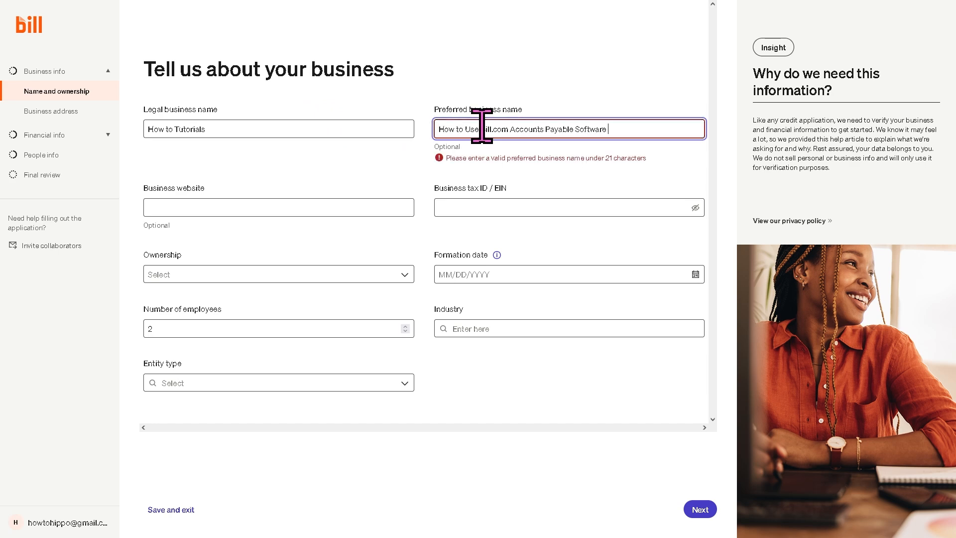
click(366, 160)
- Examine the business website and industry fields and the available entity types without filling them in
click(315, 202)
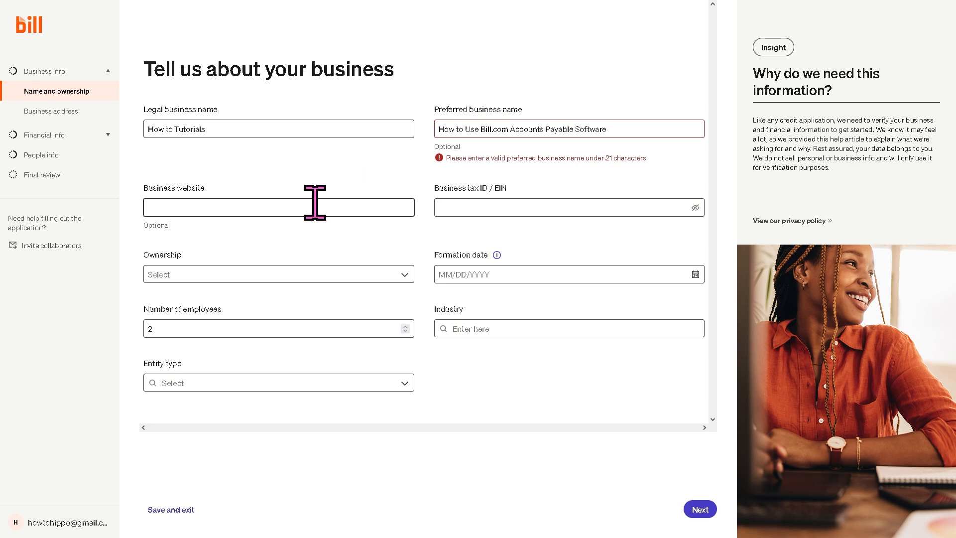
click(313, 241)
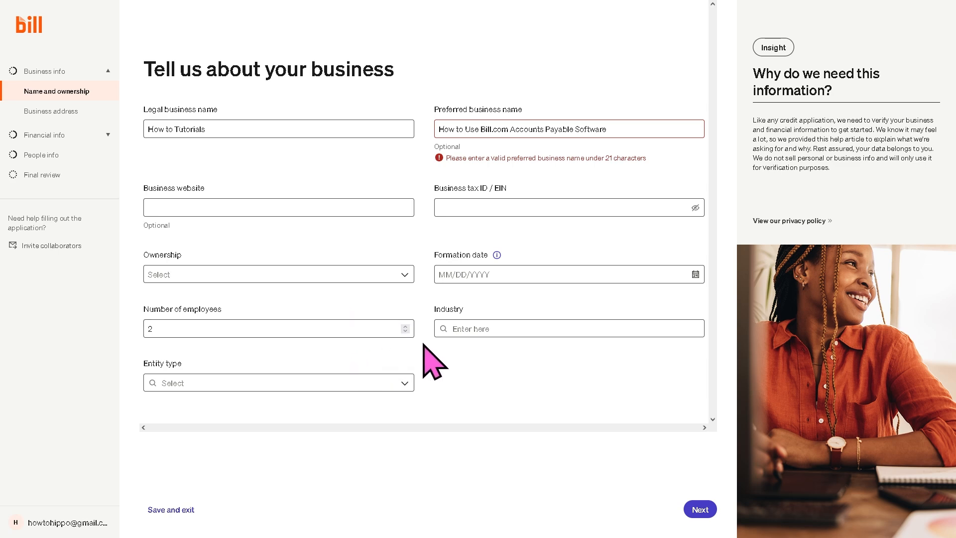
click(479, 337)
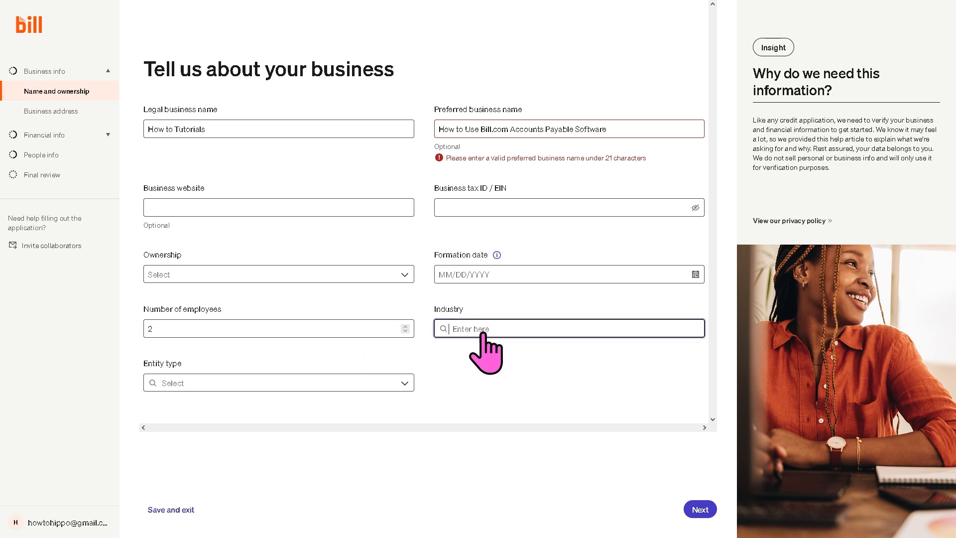
click(488, 382)
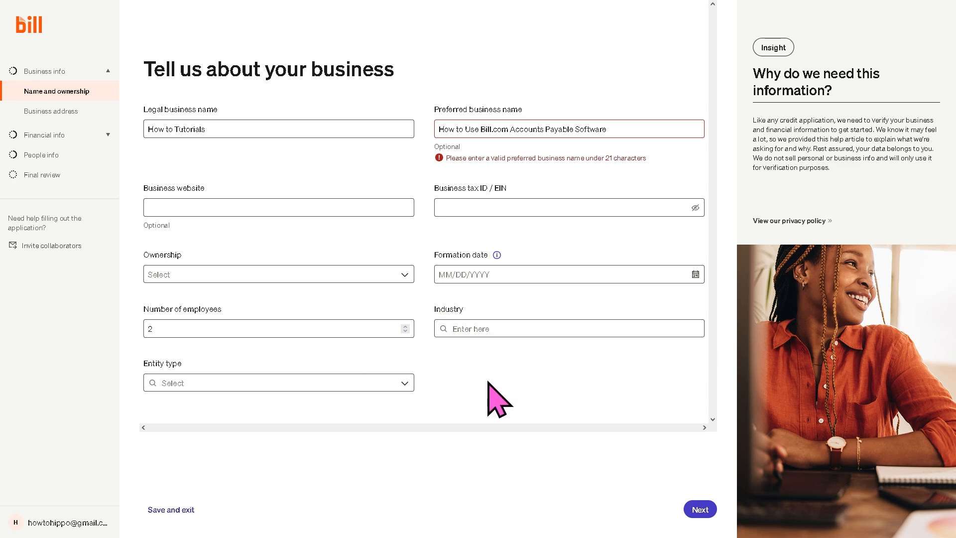
click(404, 385)
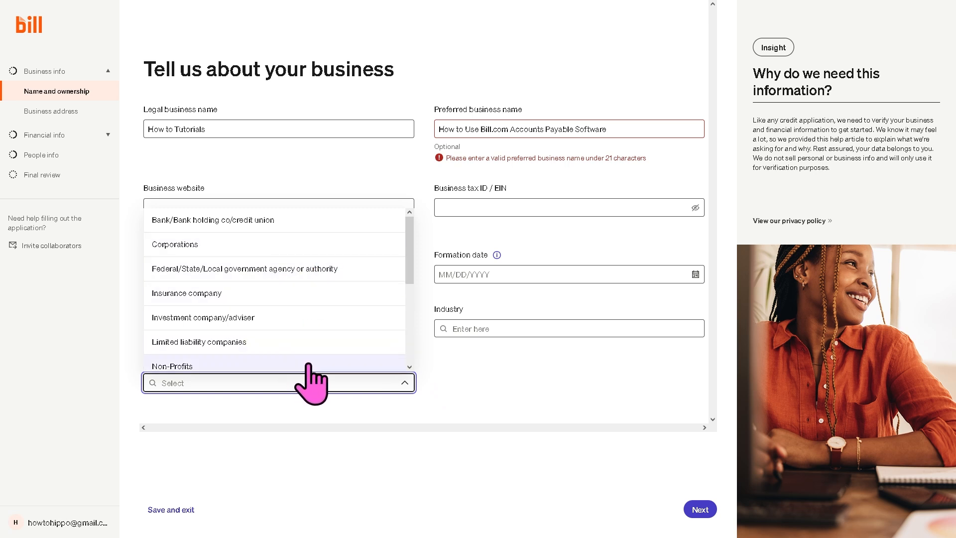
click(482, 384)
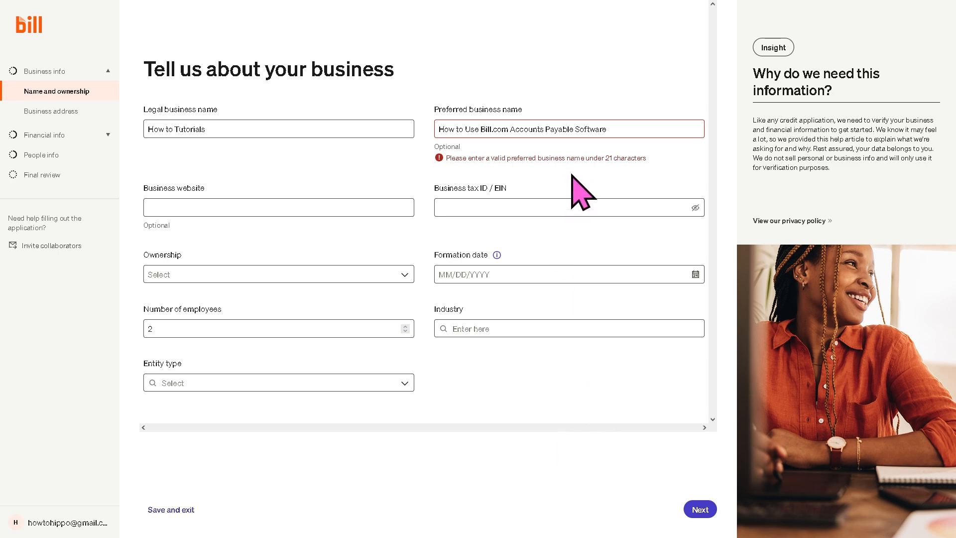
- View the separate mailing address fields of the business address section, leaving the mailing address the same as the physical address
click(63, 112)
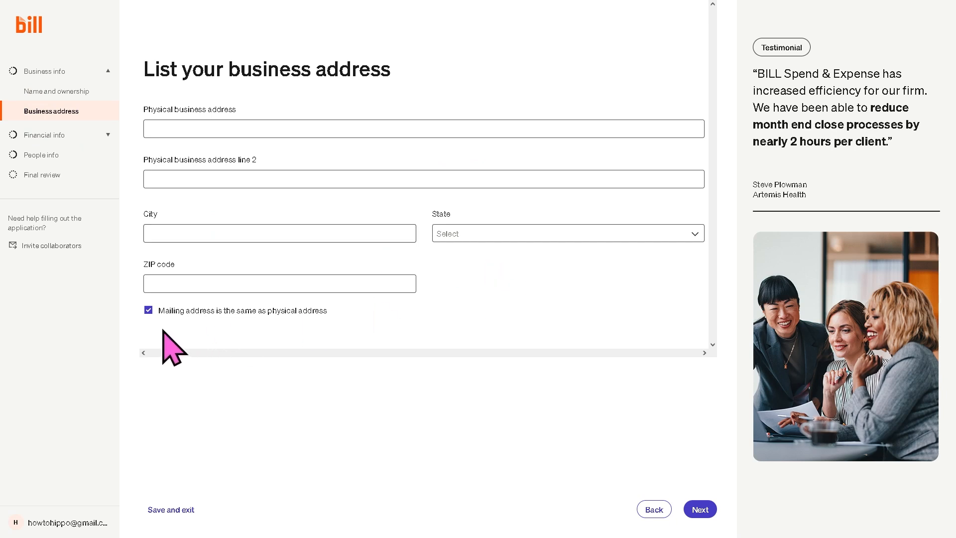
click(148, 310)
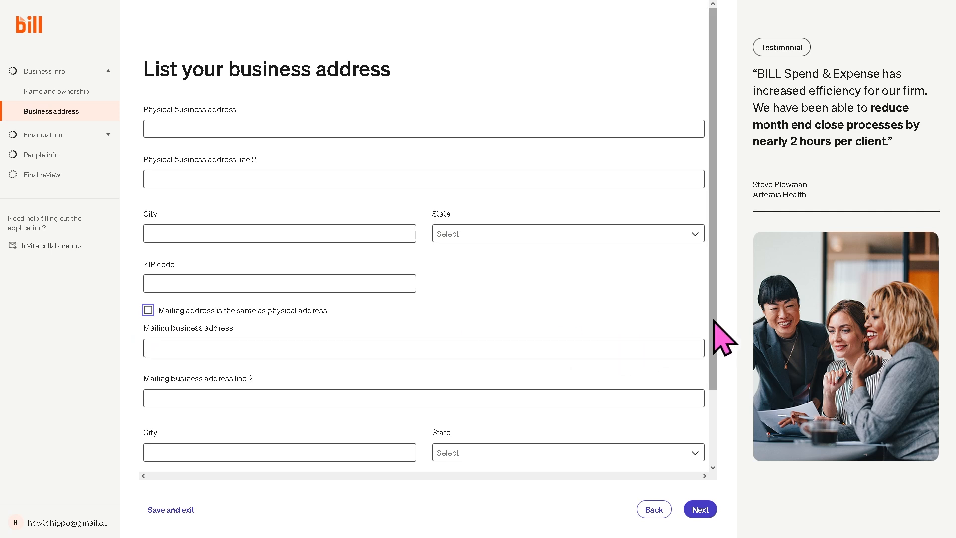
mouse_move(717, 317)
mouse_down()
mouse_move(715, 382)
mouse_move(717, 311)
mouse_up()
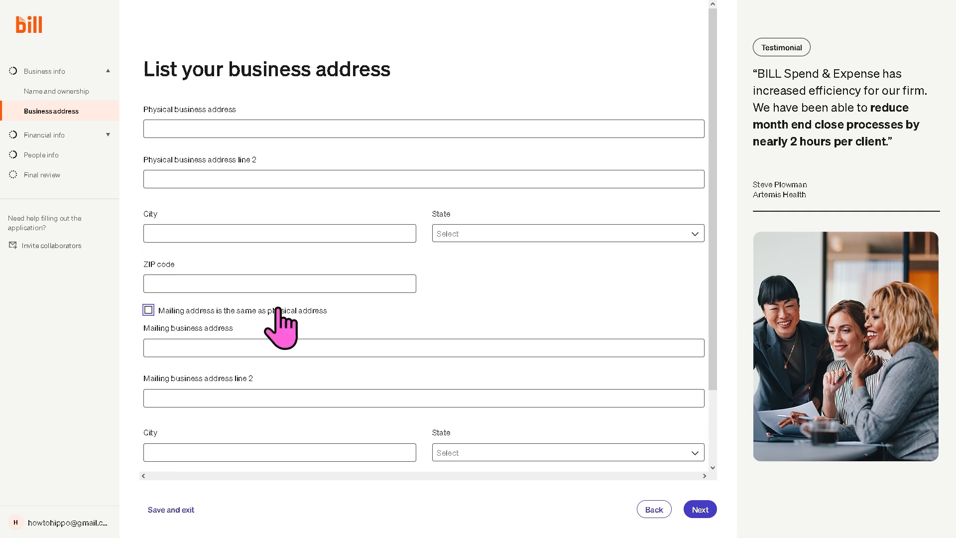
click(149, 310)
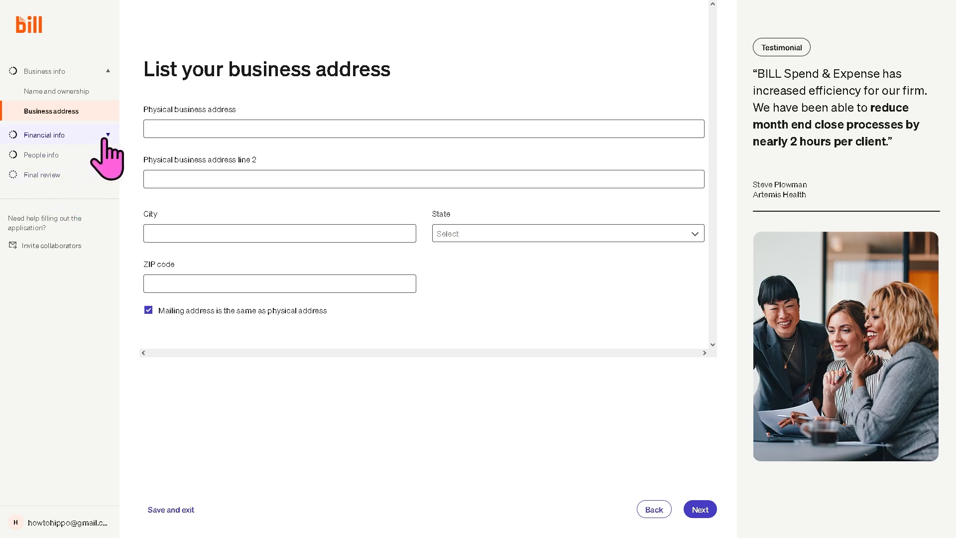
- In the financial details, enter an annual revenue of $69, a desired line of credit of $6,969 and an expected monthly spend of $69
click(107, 136)
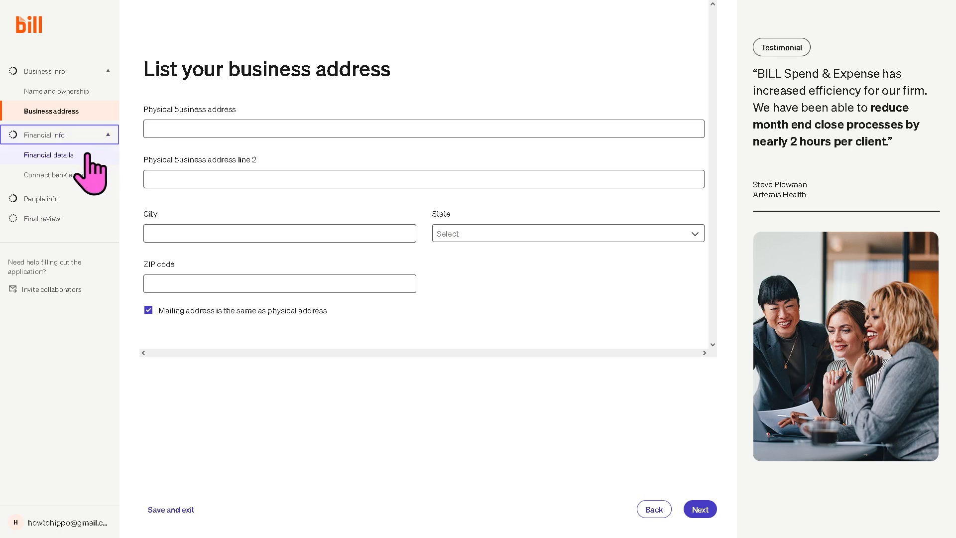
click(91, 155)
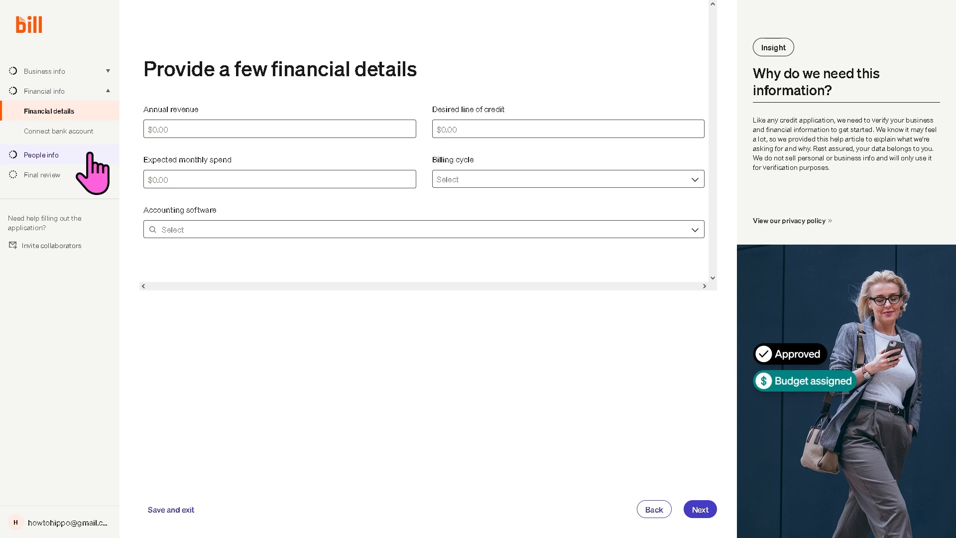
click(242, 125)
text(69)
key(Tab)
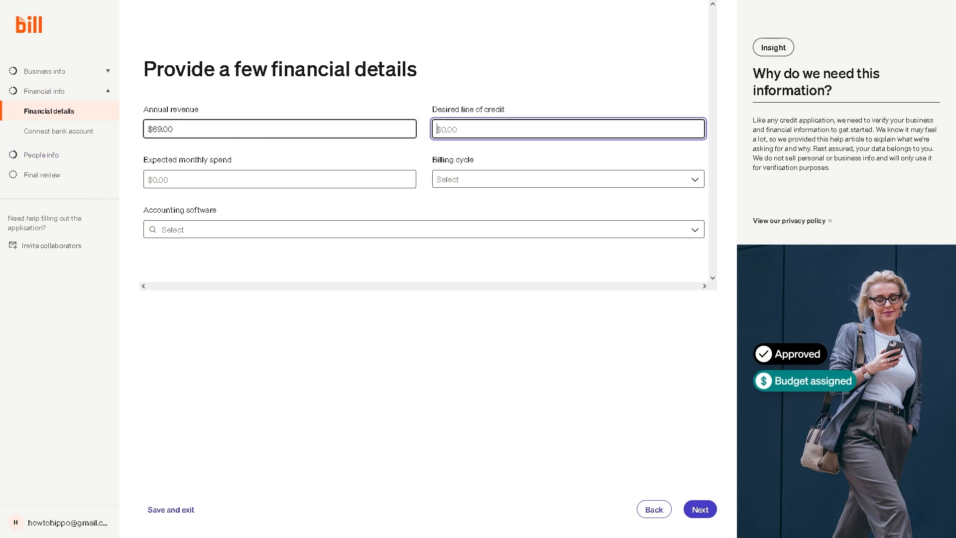
text(69)
click(151, 178)
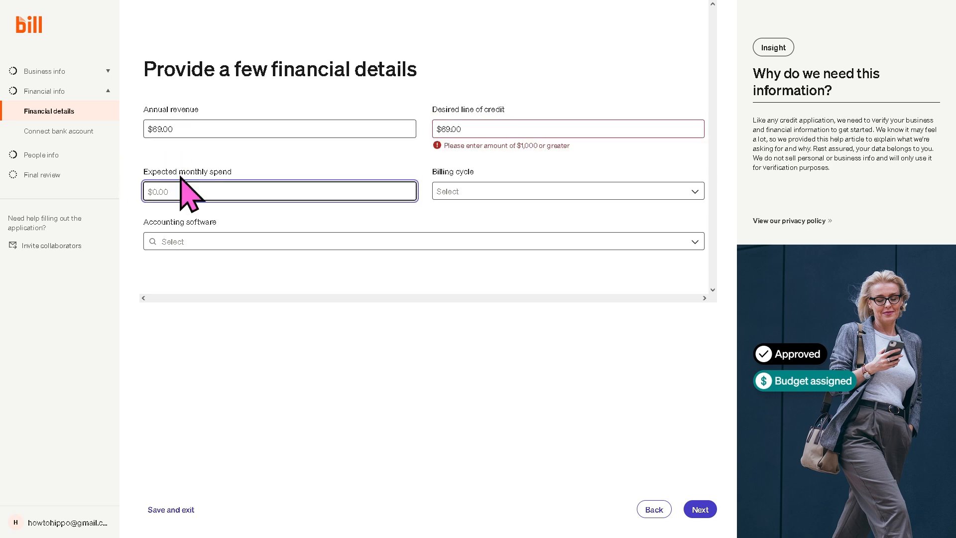
text(69)
click(457, 130)
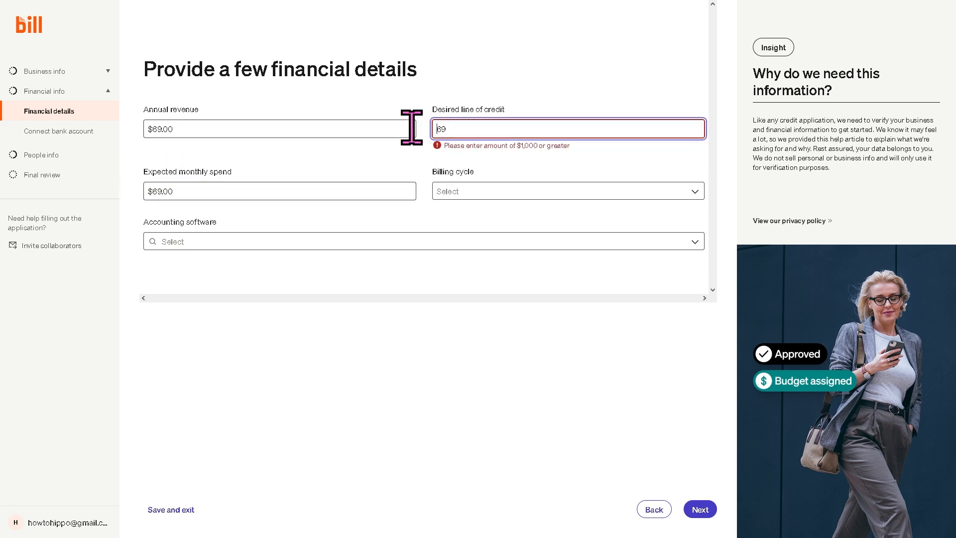
text(69)
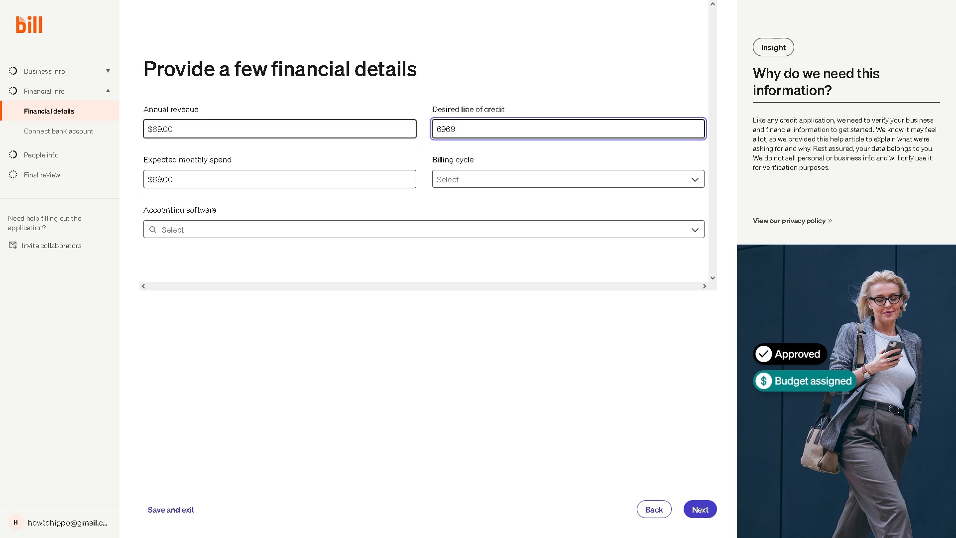
- Set the billing cycle to Monthly and the accounting software to QuickBooks Online
click(599, 180)
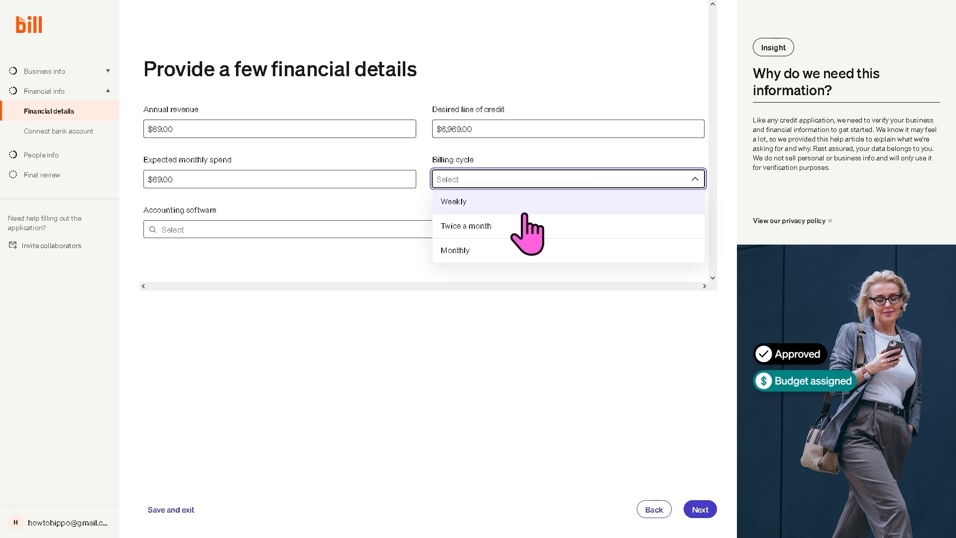
click(523, 254)
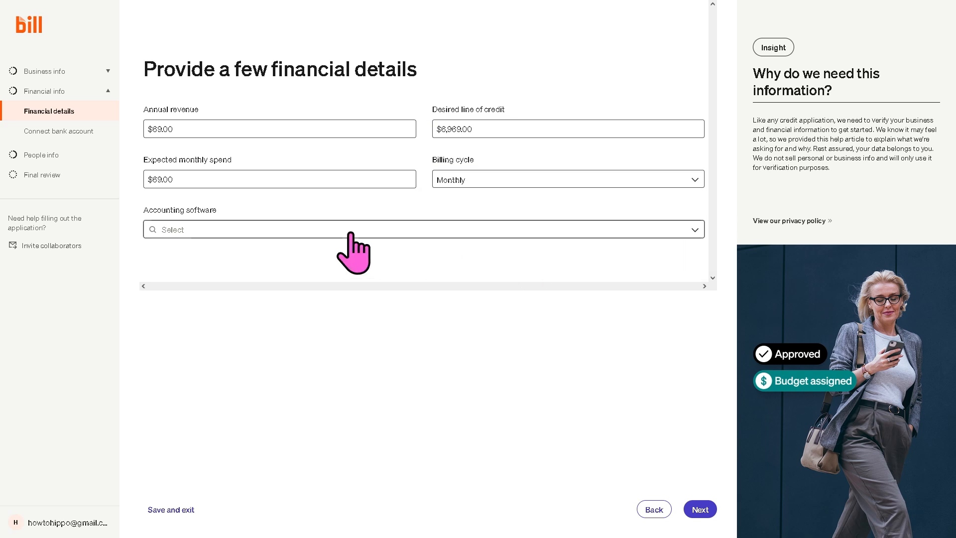
click(366, 231)
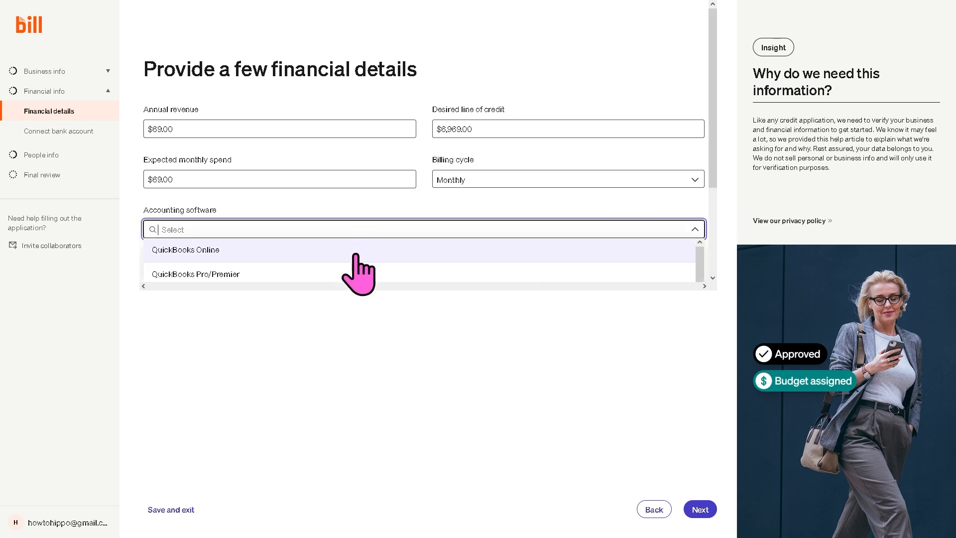
mouse_move(697, 261)
mouse_down()
mouse_move(697, 304)
mouse_move(693, 263)
mouse_up()
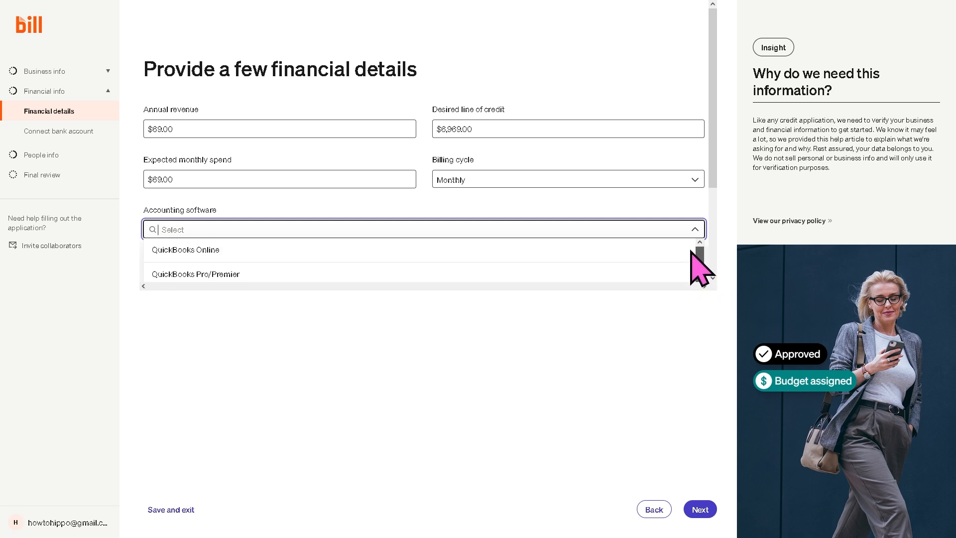
click(363, 249)
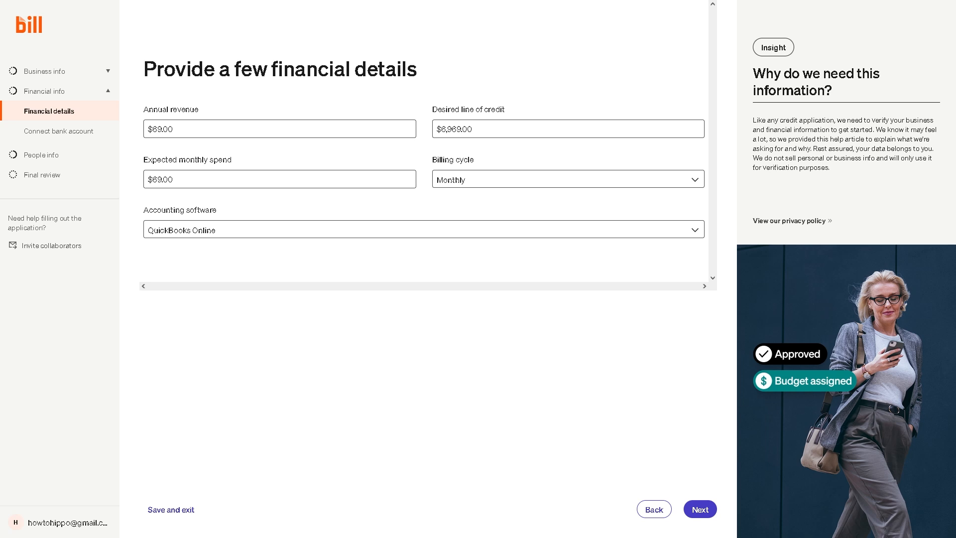
- Start connecting a business bank account automatically with MX and look through the offered institutions
click(84, 131)
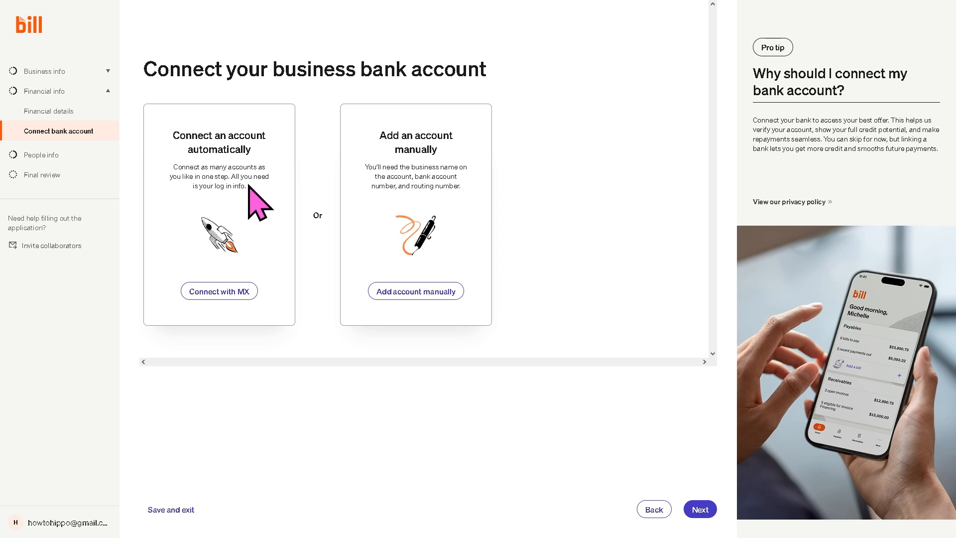
click(243, 297)
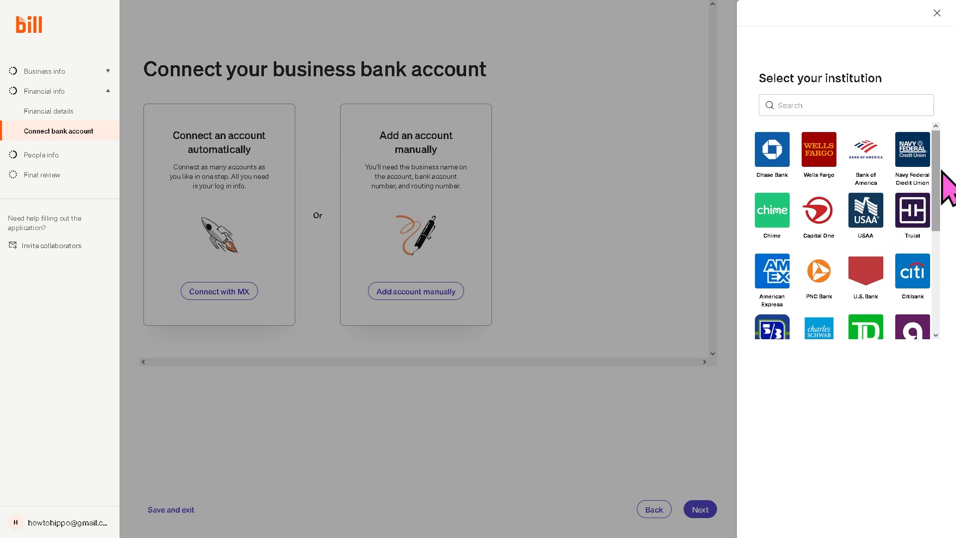
mouse_move(938, 168)
mouse_down()
mouse_move(939, 183)
mouse_move(939, 169)
mouse_up()
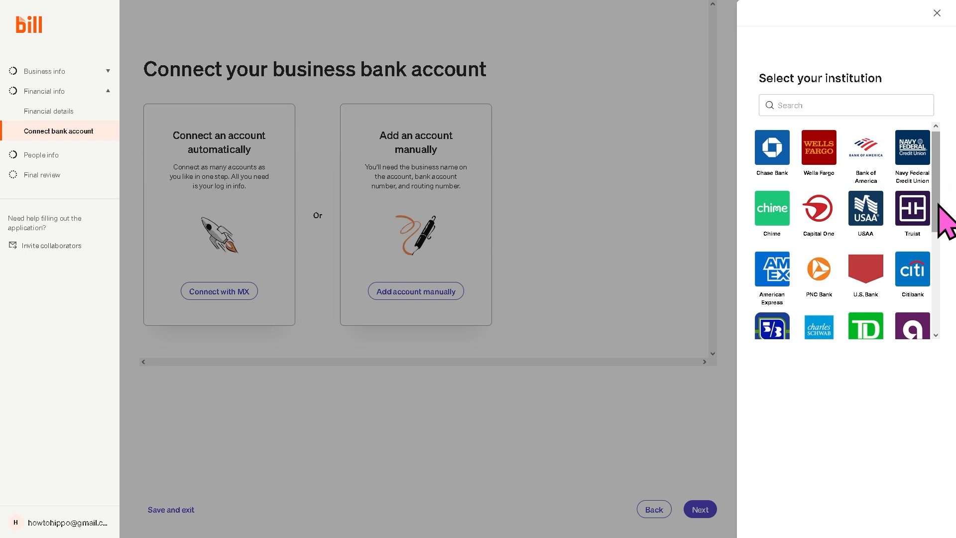
drag(940, 205, 949, 309)
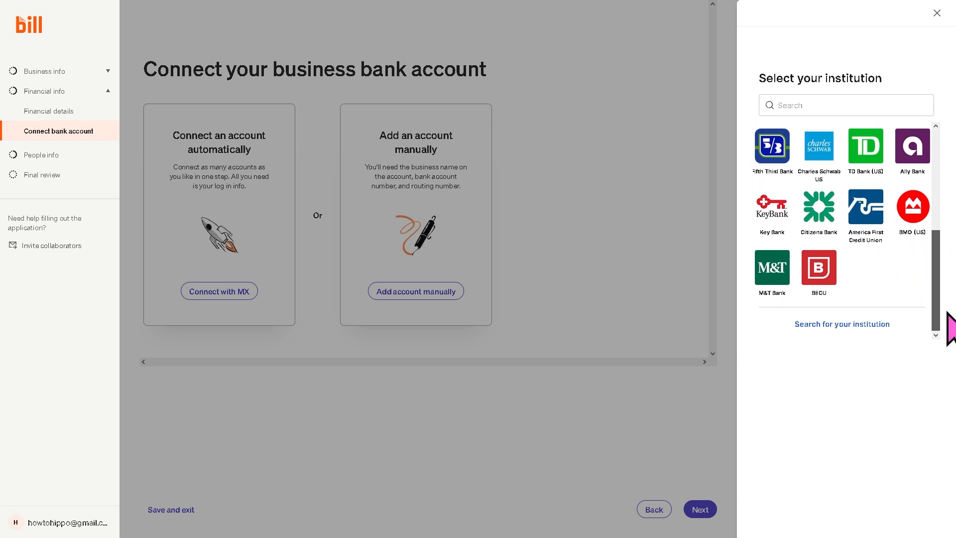
- Search the bank institutions for "Revolut" and clear the search
click(856, 324)
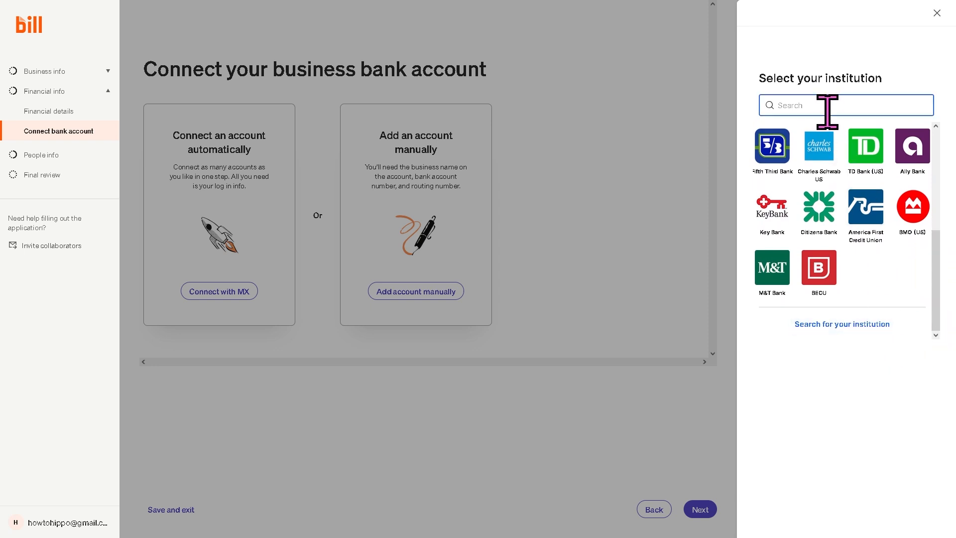
text(Revol)
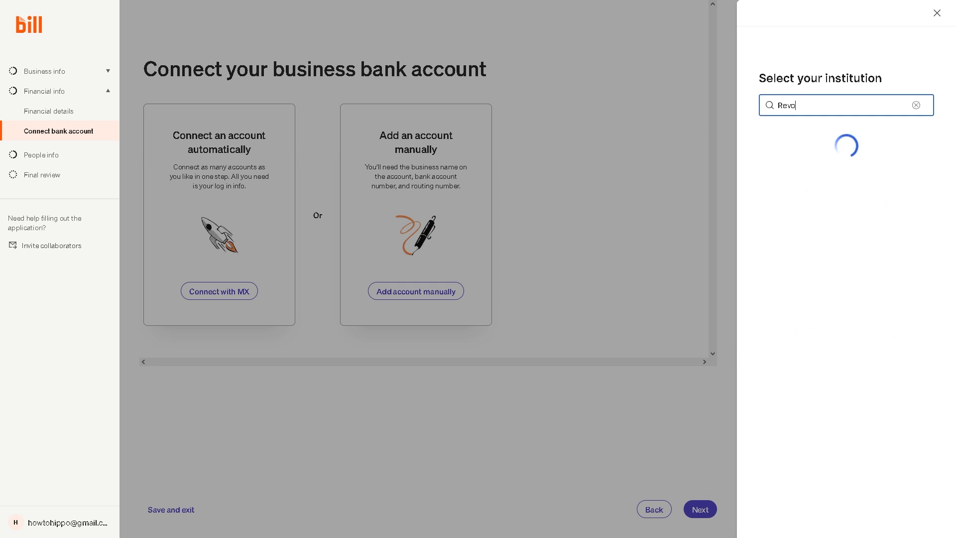
text(ut)
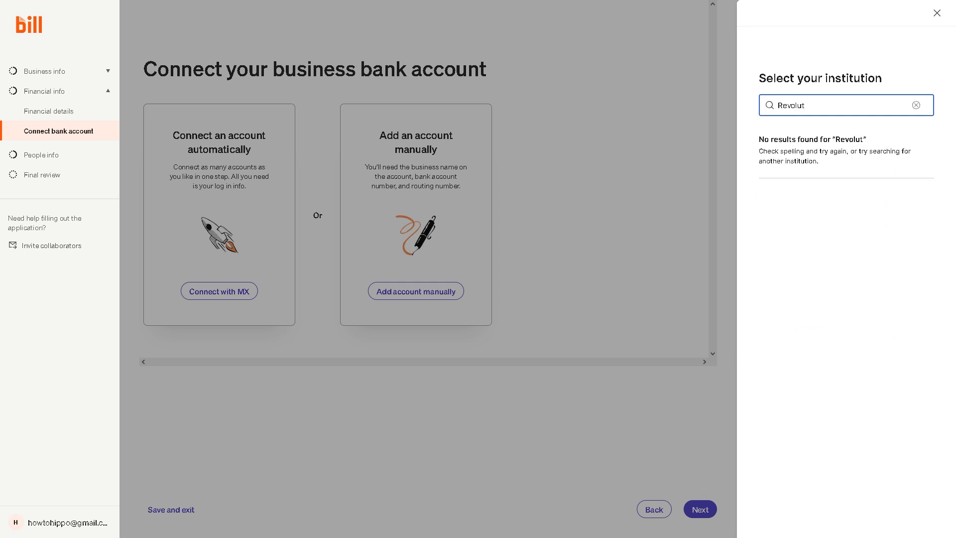
click(917, 105)
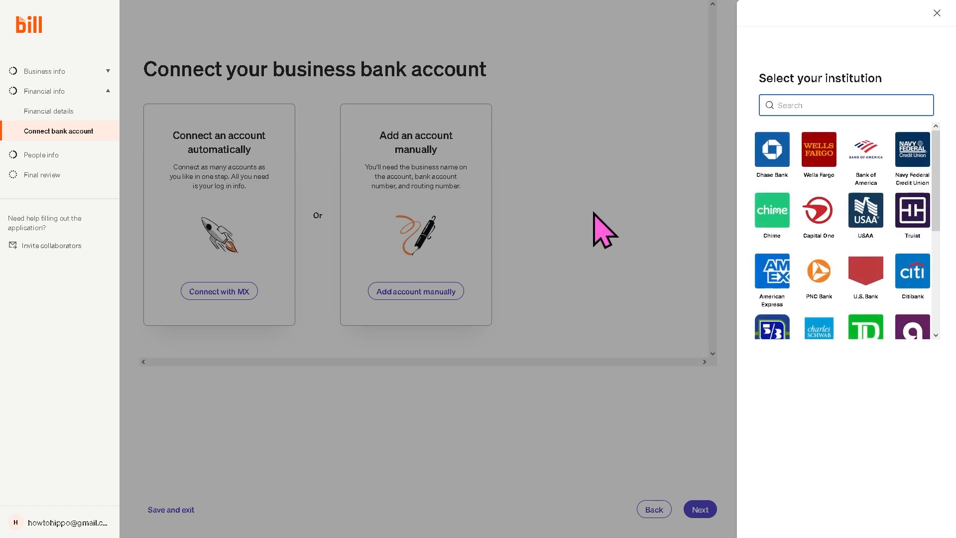
- Close the institution picker and try adding a bank account manually with the bank name "How to Use Bill.com Accounts Payable Software", cancelling the form
click(937, 13)
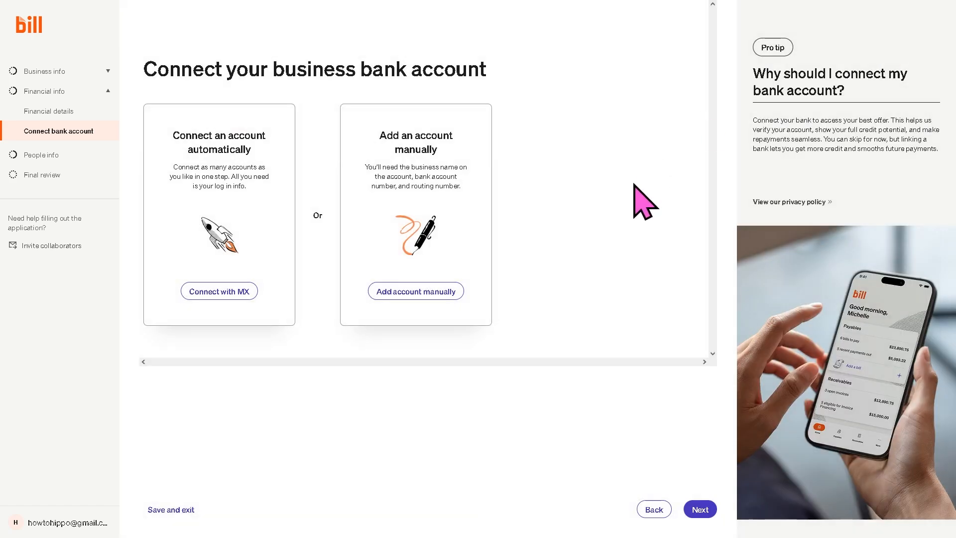
click(427, 294)
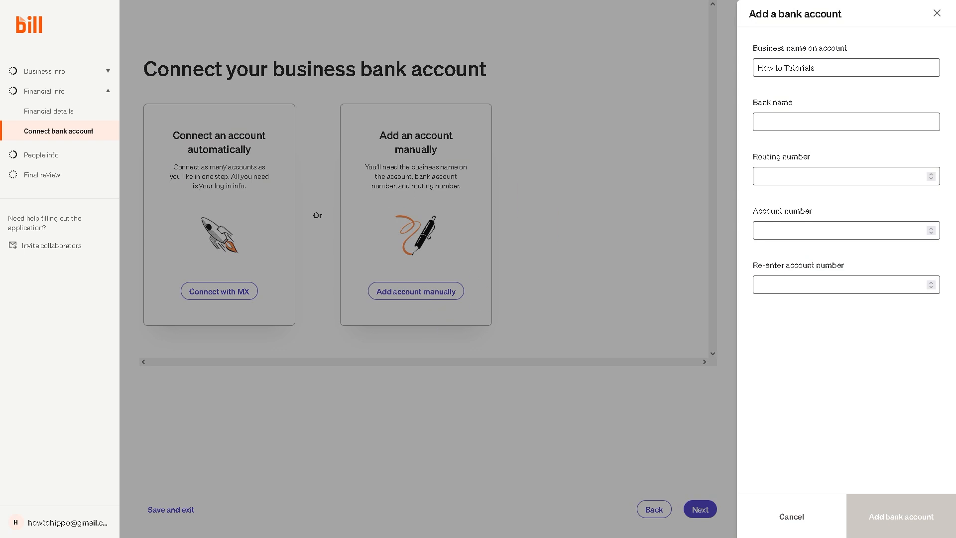
click(807, 121)
key(ctrl+v)
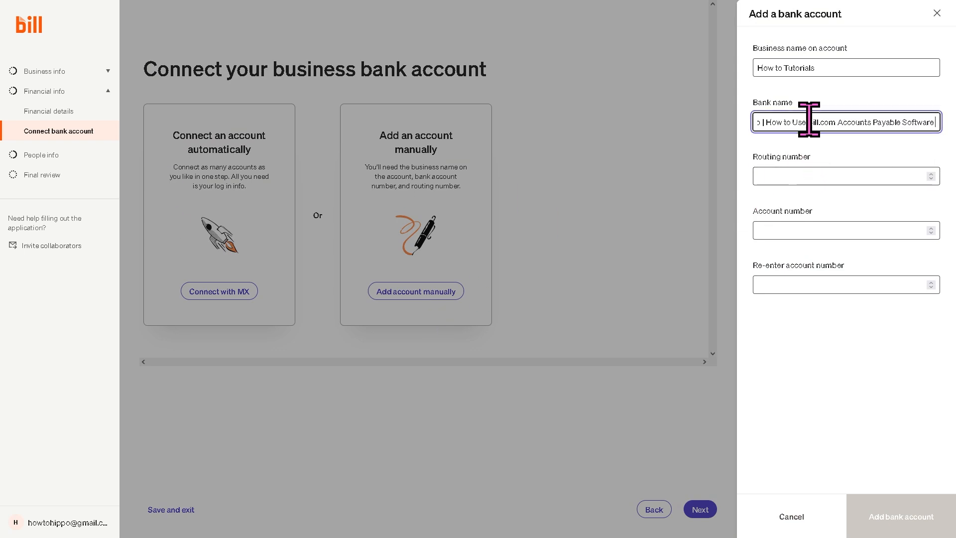
drag(765, 121, 640, 123)
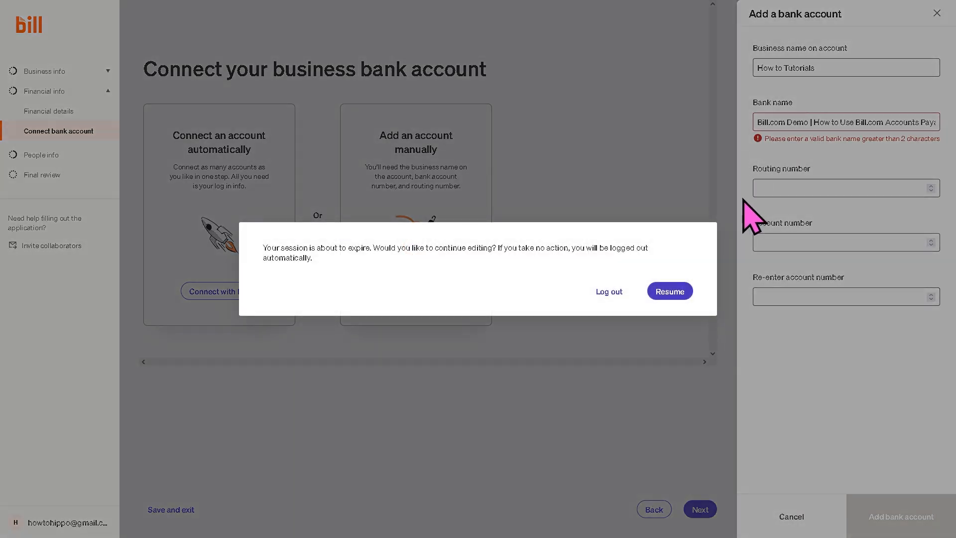
click(670, 292)
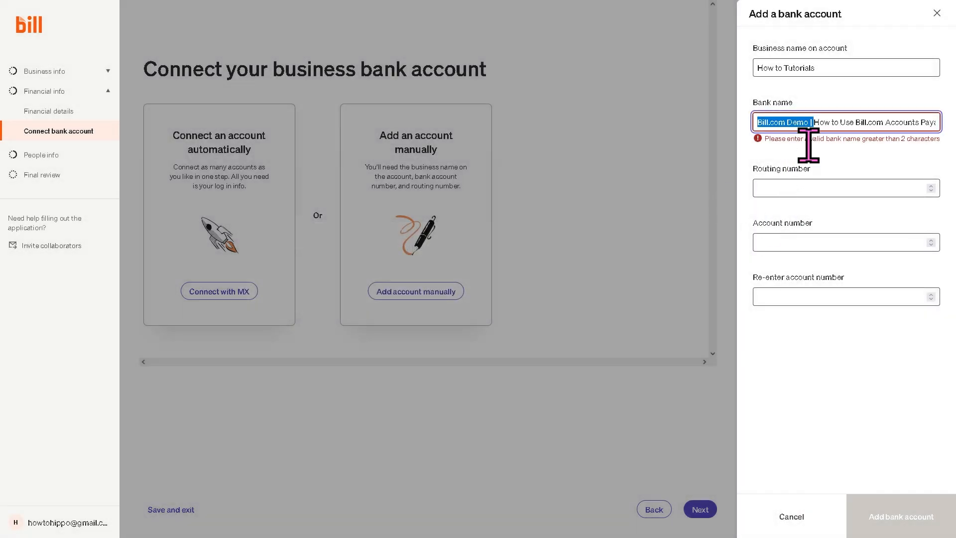
key(BackSpace)
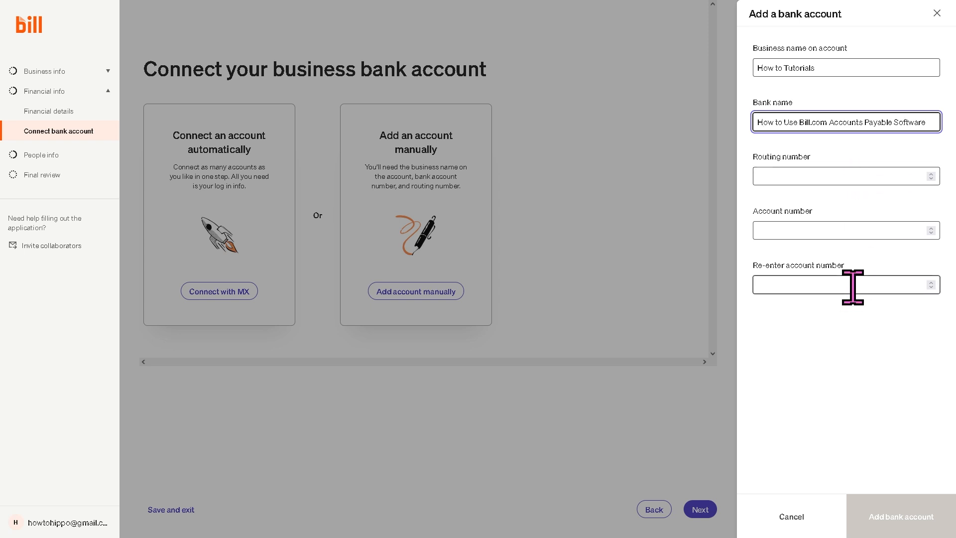
click(790, 518)
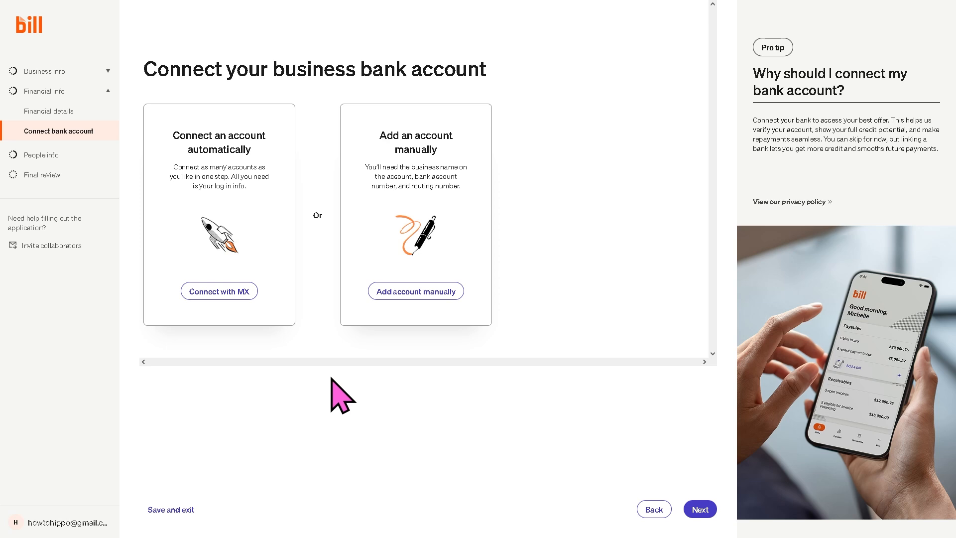
- In the people info, try adding an outsourced accountant with first name "Bill.com" and last name "Demo", closing the form without saving
click(61, 155)
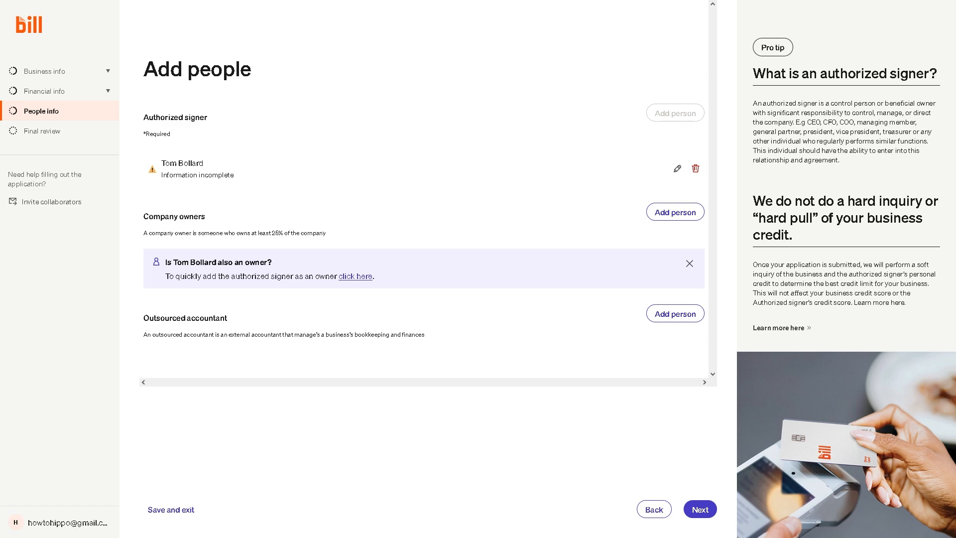
click(665, 315)
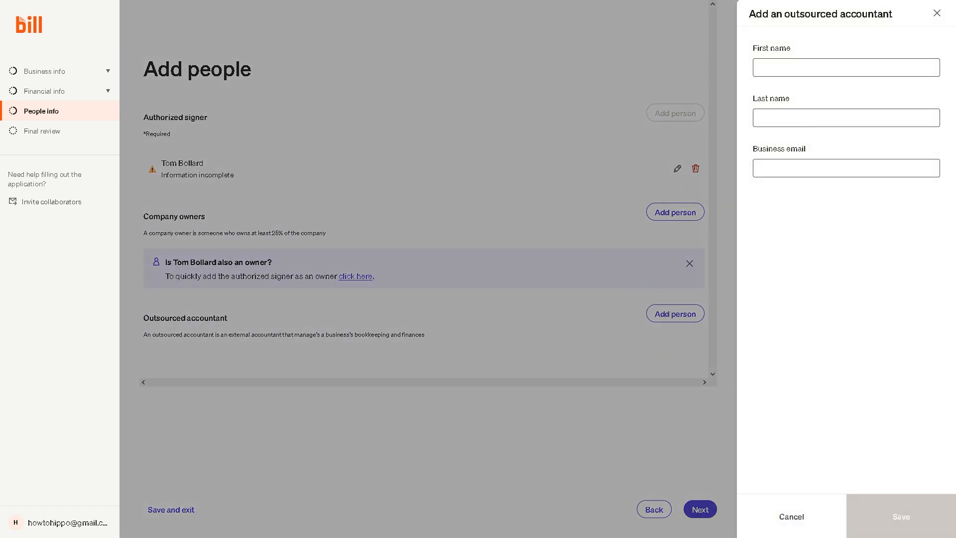
click(773, 68)
key(ctrl+v)
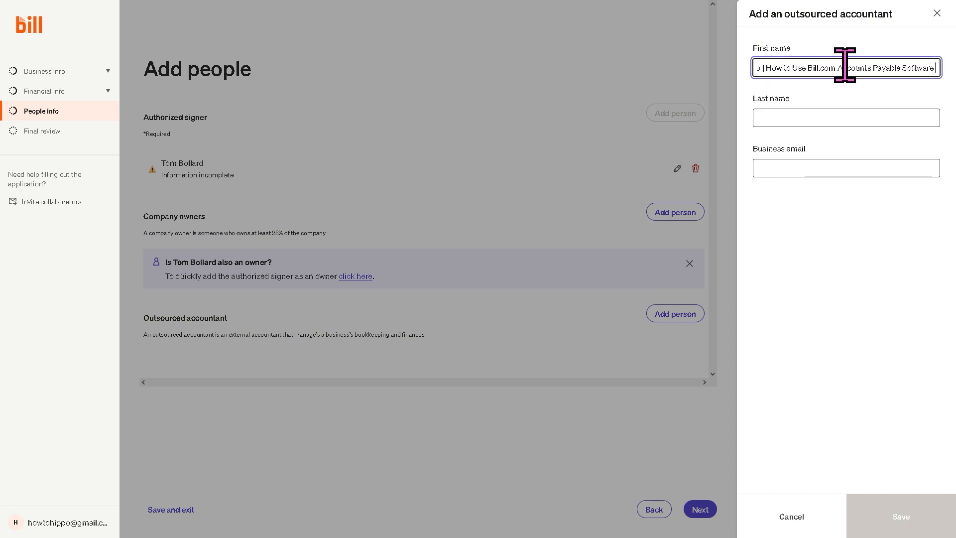
drag(764, 67, 950, 66)
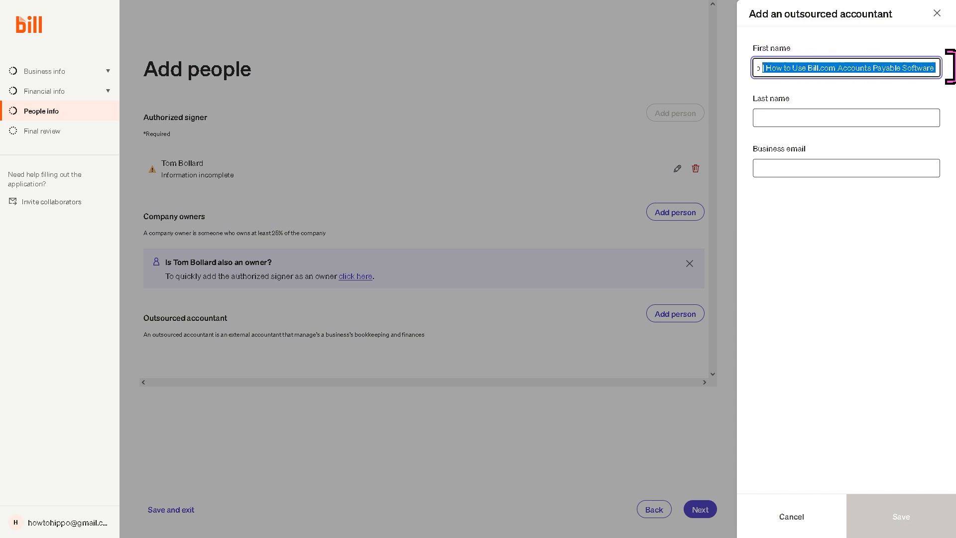
key(BackSpace)
drag(810, 67, 789, 68)
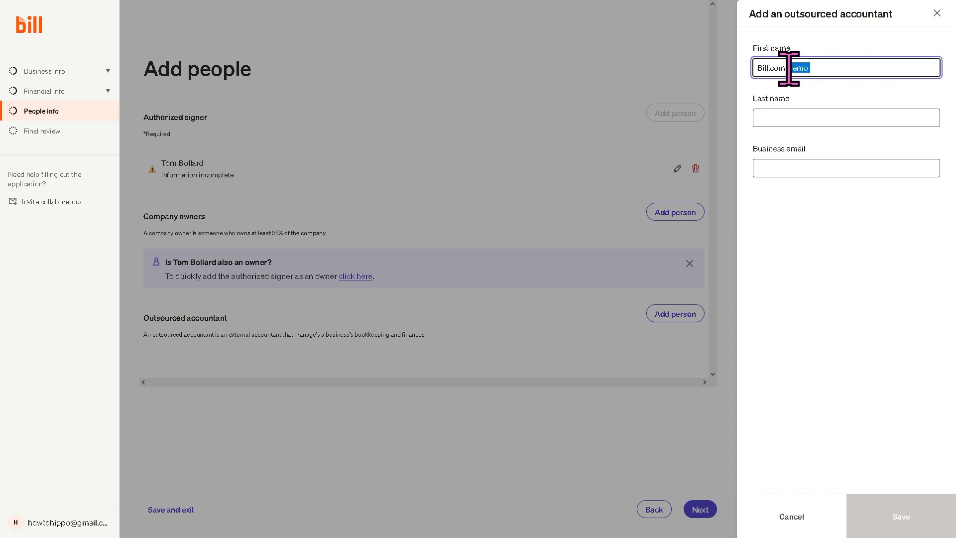
key(ctrl+x)
click(819, 118)
key(ctrl+v)
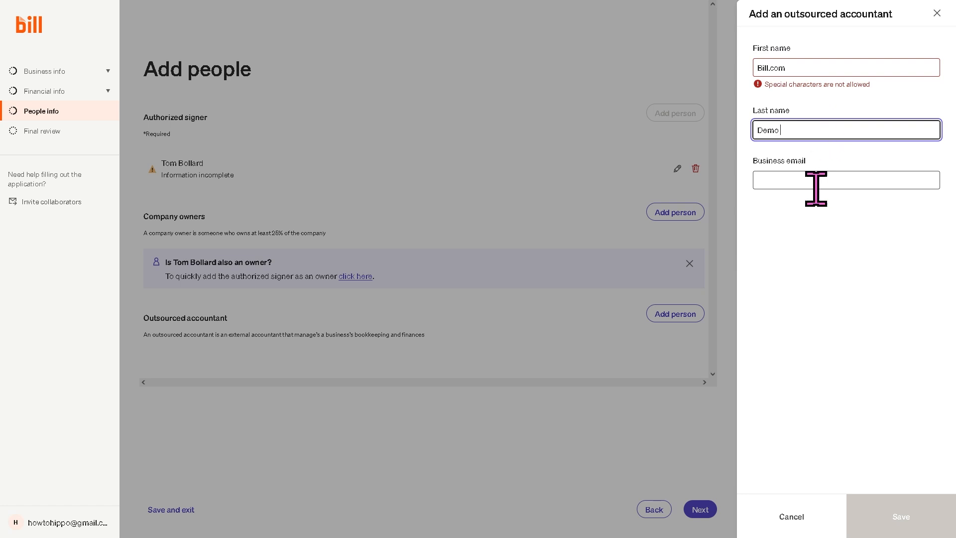
click(812, 246)
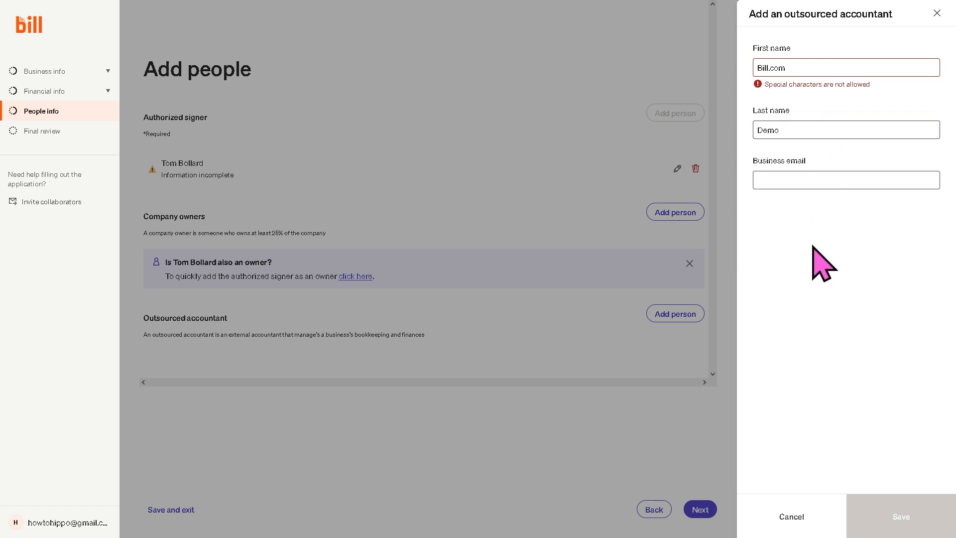
click(937, 14)
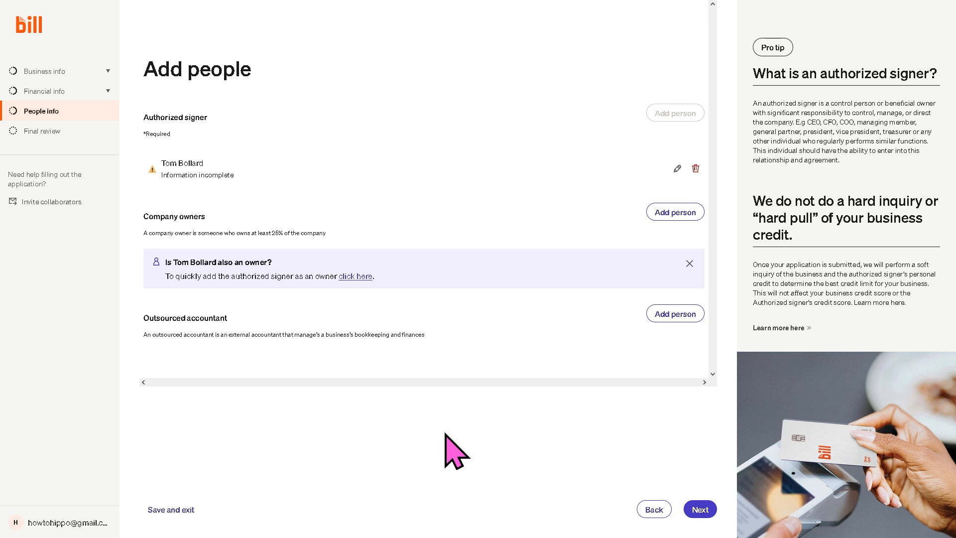
- Look over the application's final review and open the form for inviting collaborators by email
click(43, 131)
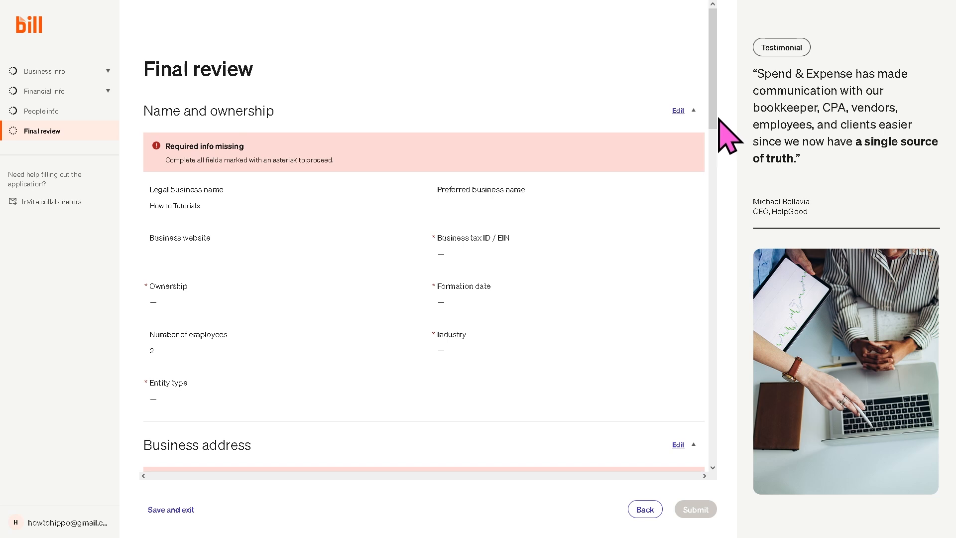
drag(713, 113, 733, 98)
click(52, 202)
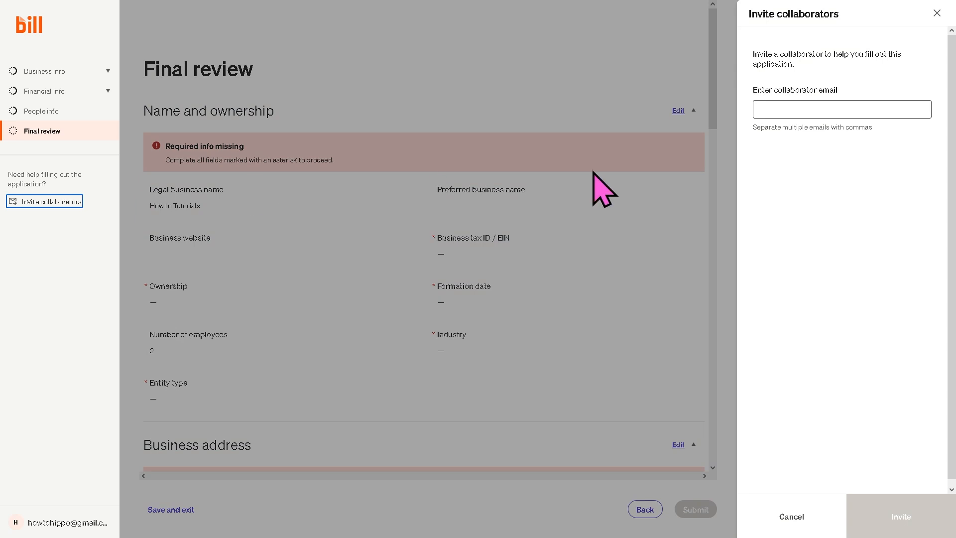
click(865, 109)
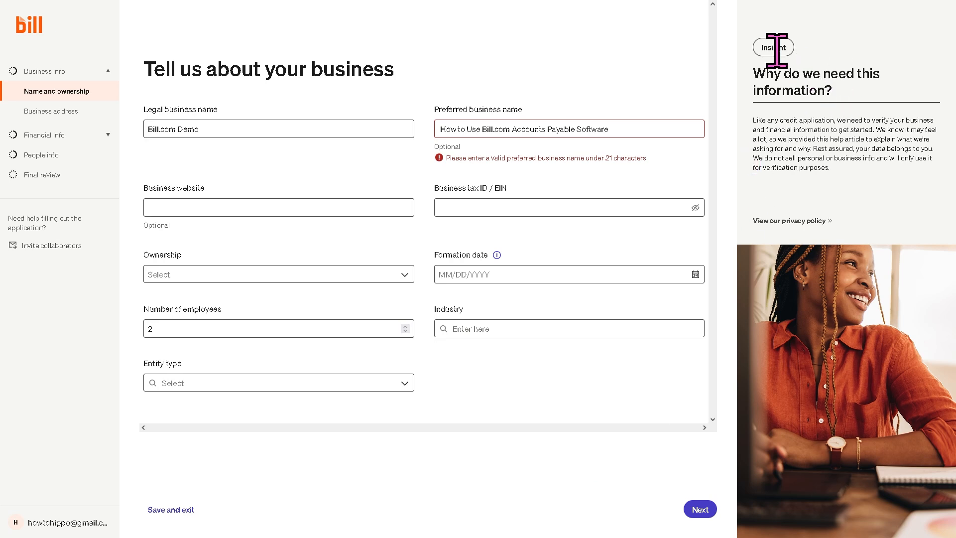
- Open the privacy policy link, and on the BILL home page paste the copied BILL web link into the work email field
click(805, 222)
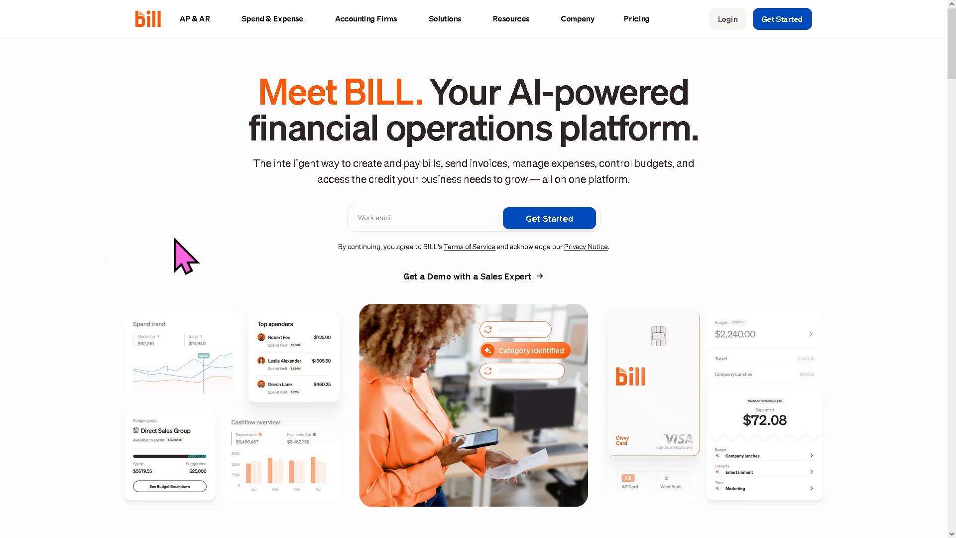
click(367, 217)
key(ctrl+v)
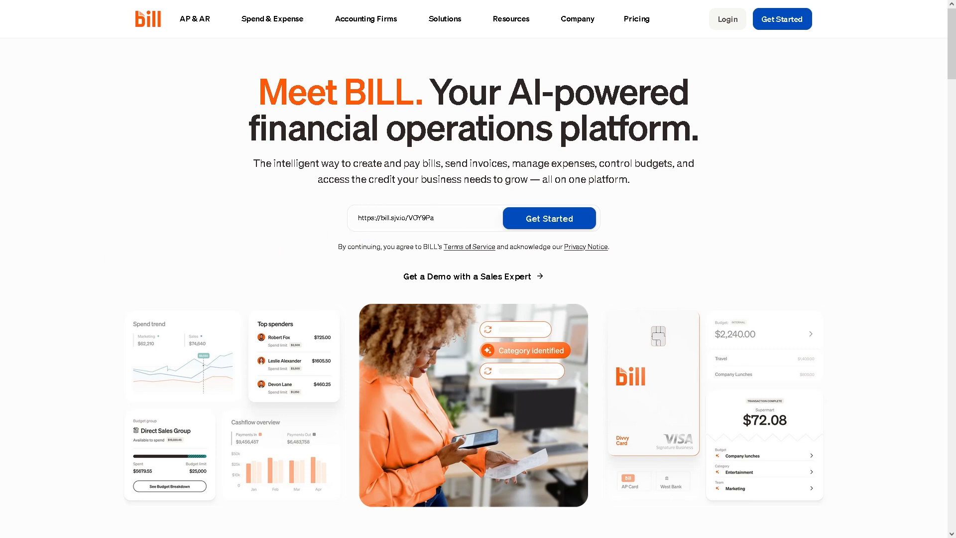